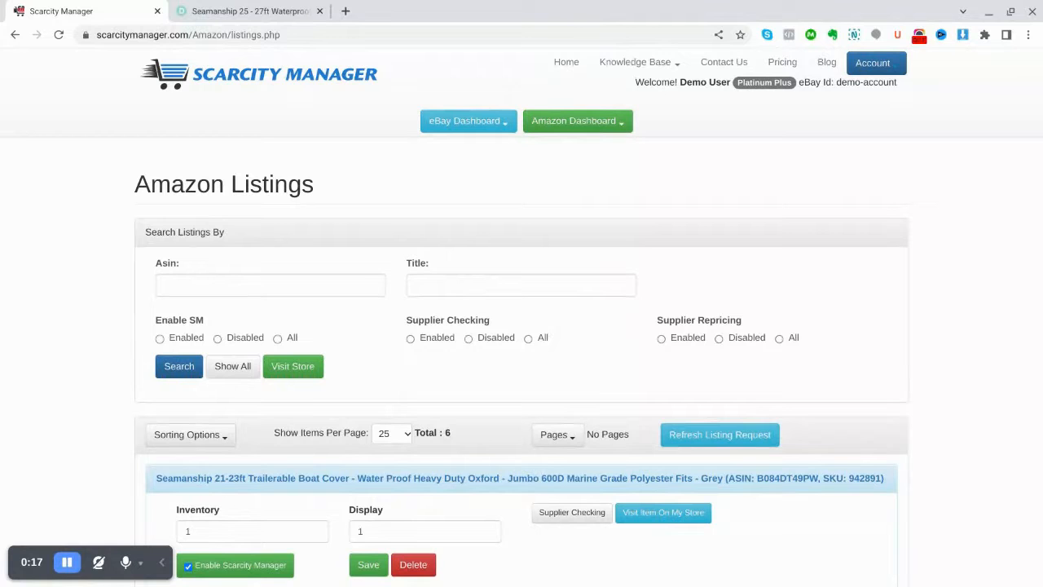
Review the Amazon listings and the supplier checking settings of the Seamanship 21-23ft boat cover
{"action": "scroll", "coordinate": [868, 289], "scroll_direction": "down", "scroll_amount": 1}
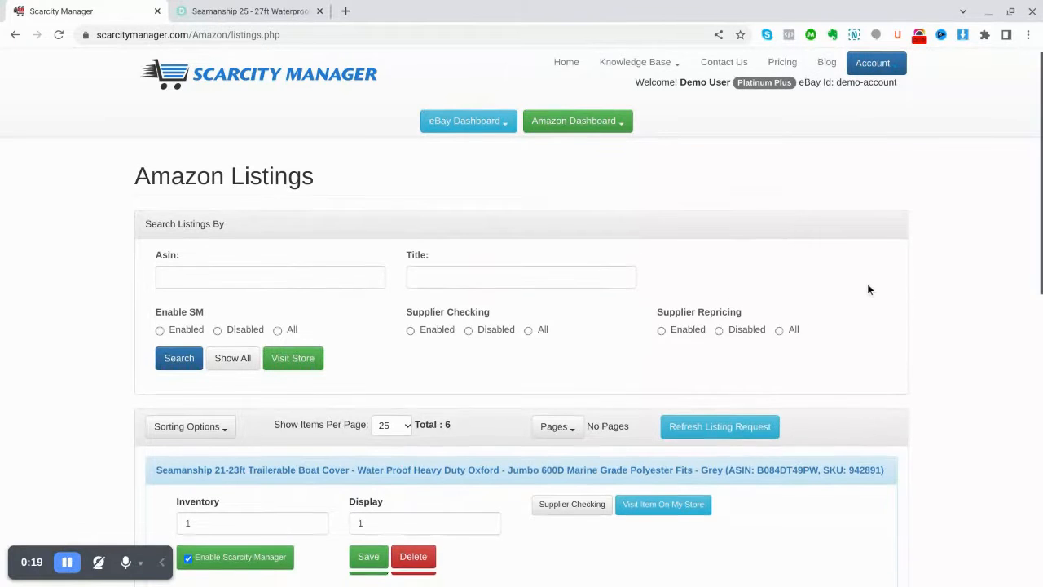
{"action": "scroll", "coordinate": [868, 289], "scroll_direction": "up", "scroll_amount": 1}
{"action": "scroll", "coordinate": [868, 290], "scroll_direction": "down", "scroll_amount": 3}
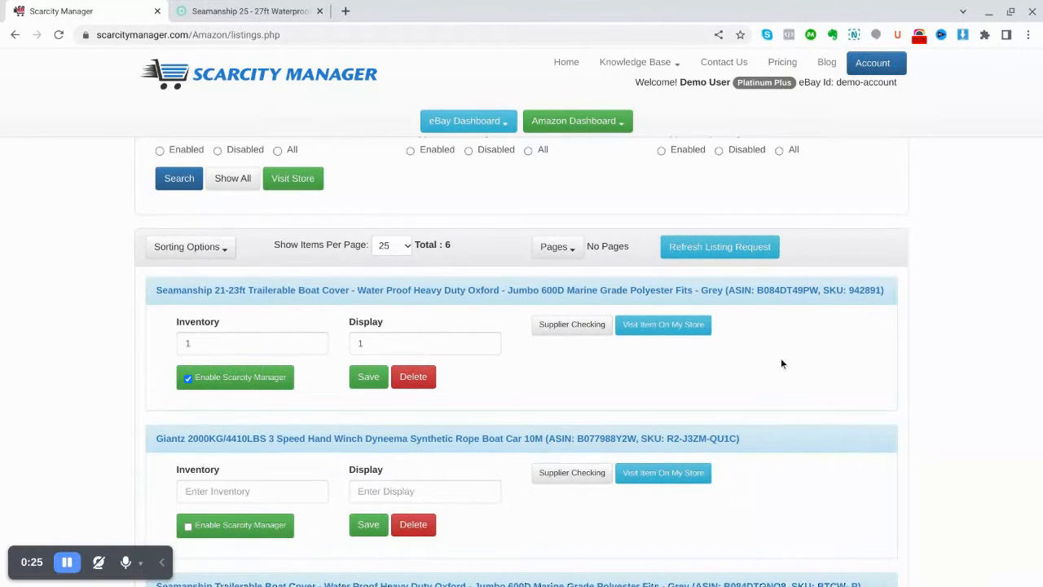
{"action": "scroll", "coordinate": [780, 363], "scroll_direction": "down", "scroll_amount": 3}
{"action": "scroll", "coordinate": [782, 361], "scroll_direction": "down", "scroll_amount": 1}
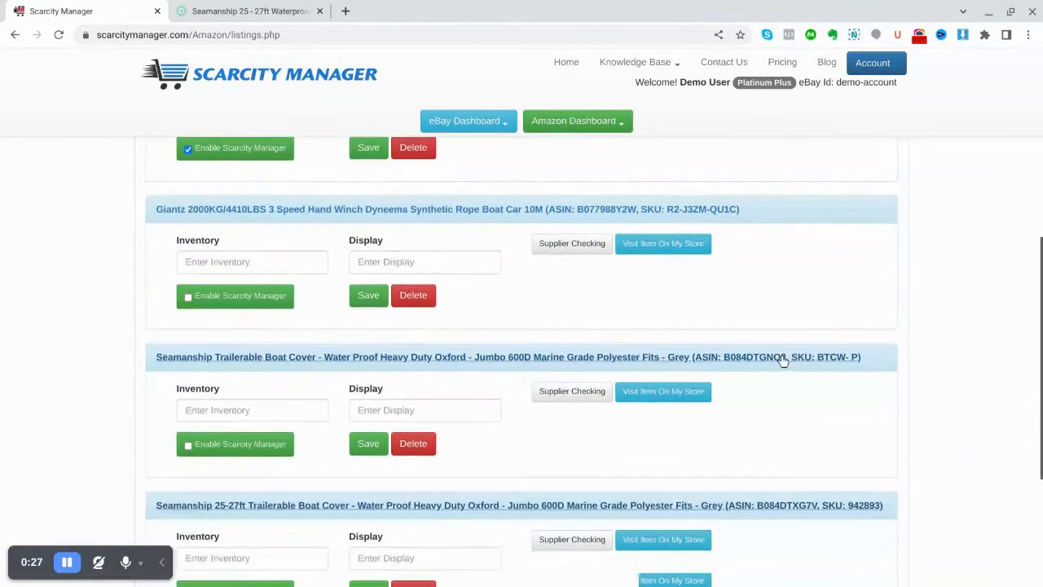
{"action": "scroll", "coordinate": [782, 361], "scroll_direction": "down", "scroll_amount": 1}
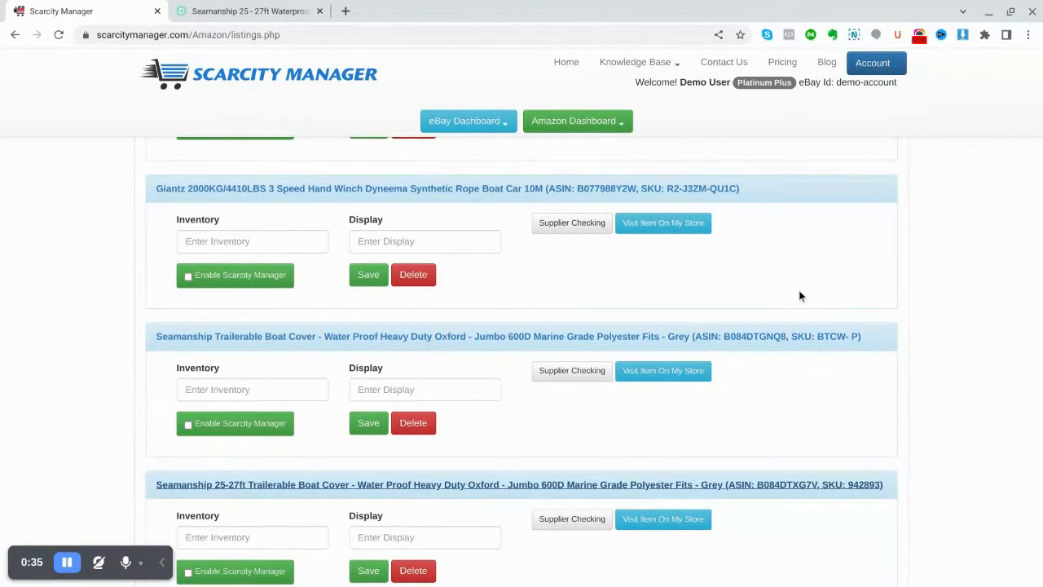
{"action": "scroll", "coordinate": [800, 296], "scroll_direction": "up", "scroll_amount": 3}
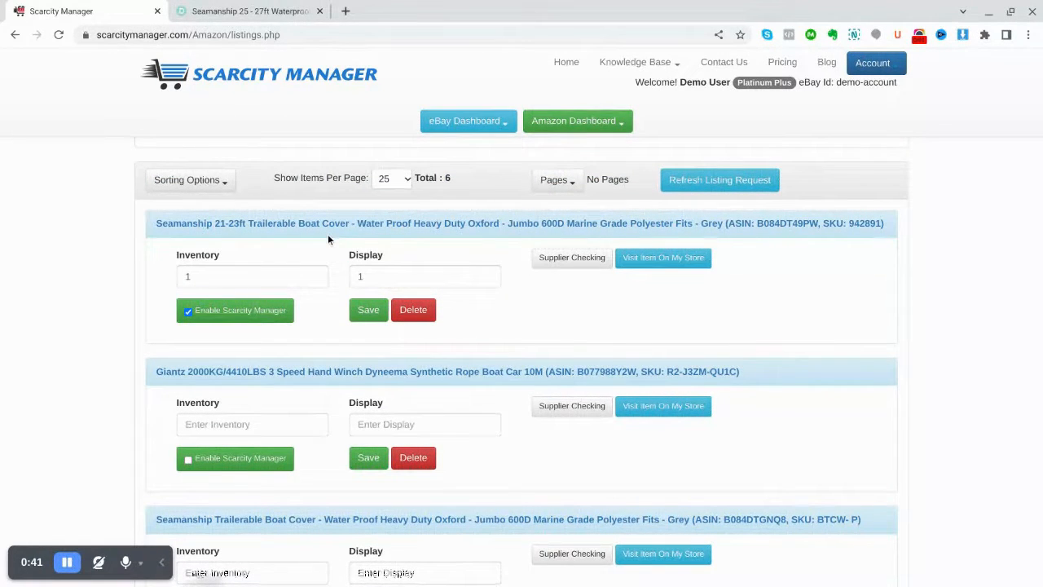
{"action": "left_click", "coordinate": [558, 260]}
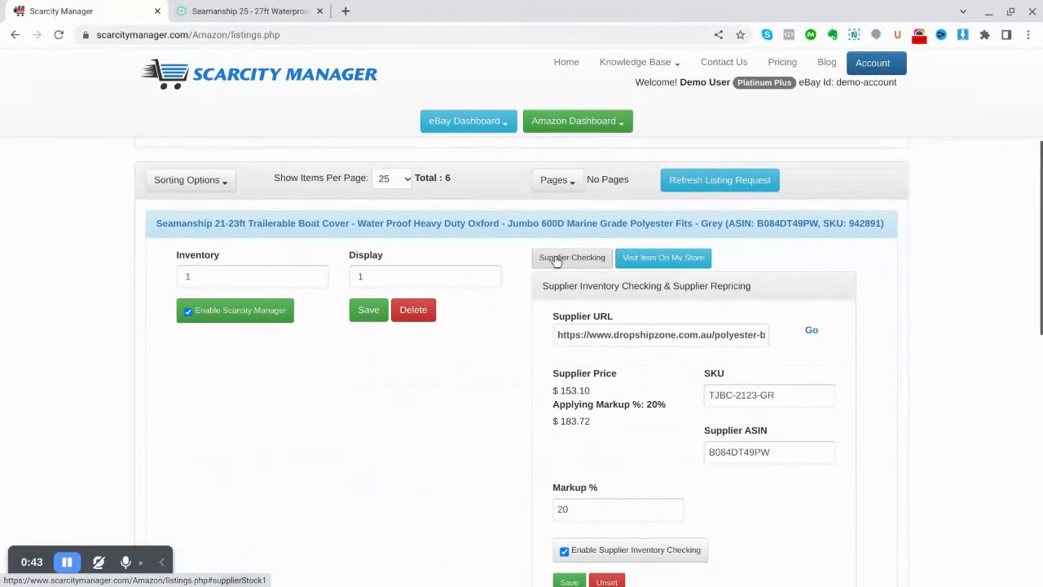
{"action": "scroll", "coordinate": [841, 245], "scroll_direction": "down", "scroll_amount": 1}
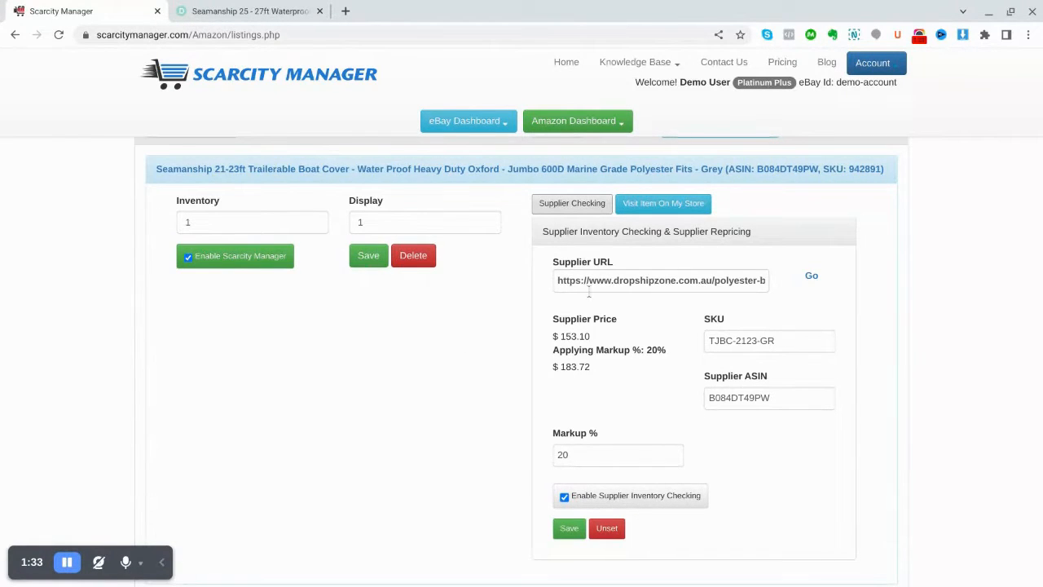
{"action": "left_click", "coordinate": [572, 205]}
Open the supplier checking settings of the Seamanship 25-27ft Trailerable Boat Cover listing
{"action": "scroll", "coordinate": [701, 287], "scroll_direction": "down", "scroll_amount": 1}
{"action": "scroll", "coordinate": [700, 290], "scroll_direction": "down", "scroll_amount": 4}
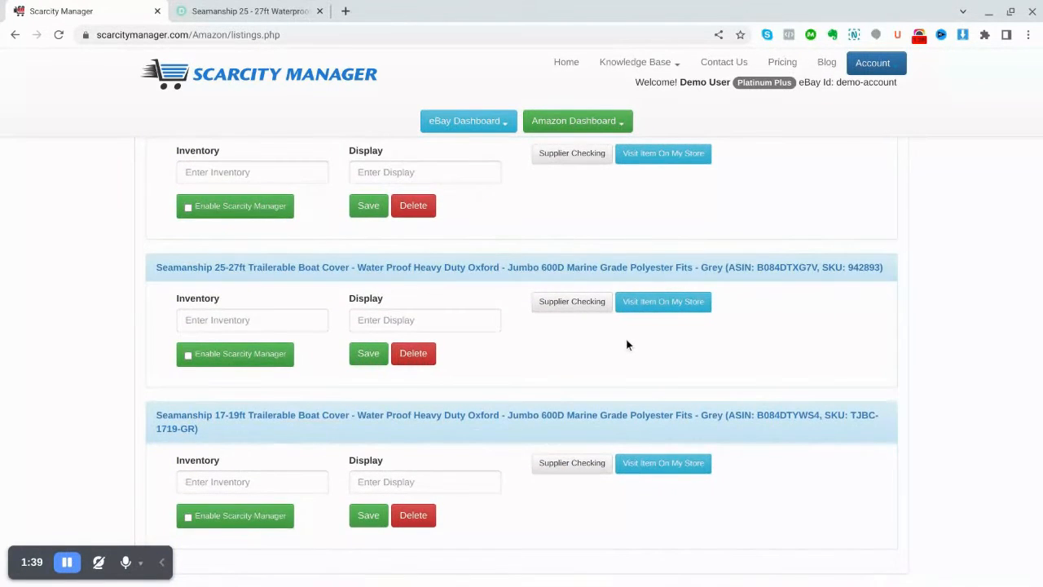
{"action": "left_click", "coordinate": [557, 308]}
{"action": "scroll", "coordinate": [911, 347], "scroll_direction": "down", "scroll_amount": 2}
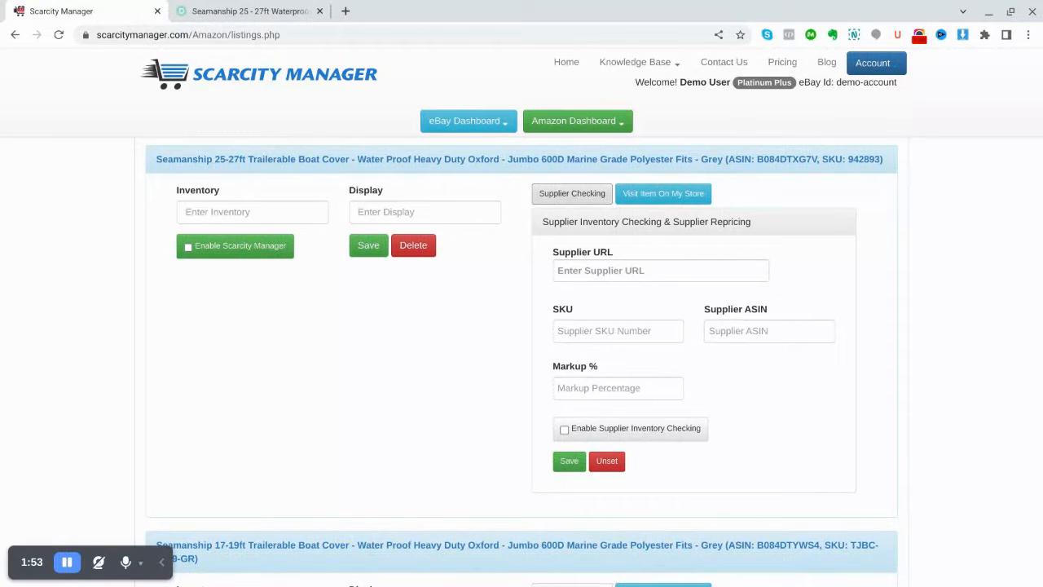
Copy the web address of the Dropshipzone 25-27ft boat cover page into the listing's Supplier URL
{"action": "left_click", "coordinate": [276, 12]}
{"action": "mouse_move", "coordinate": [277, 186]}
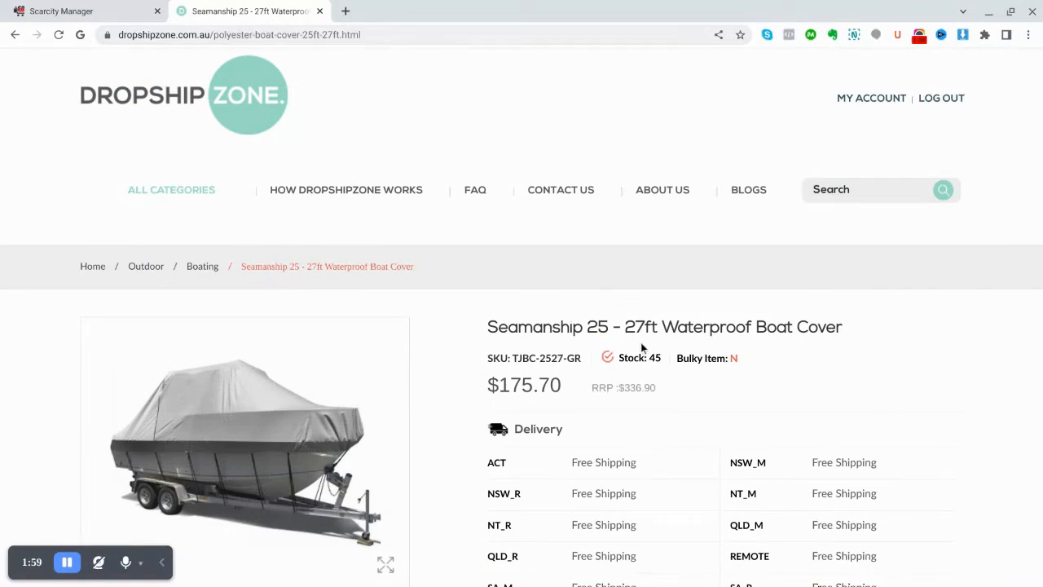
{"action": "left_click", "coordinate": [198, 40]}
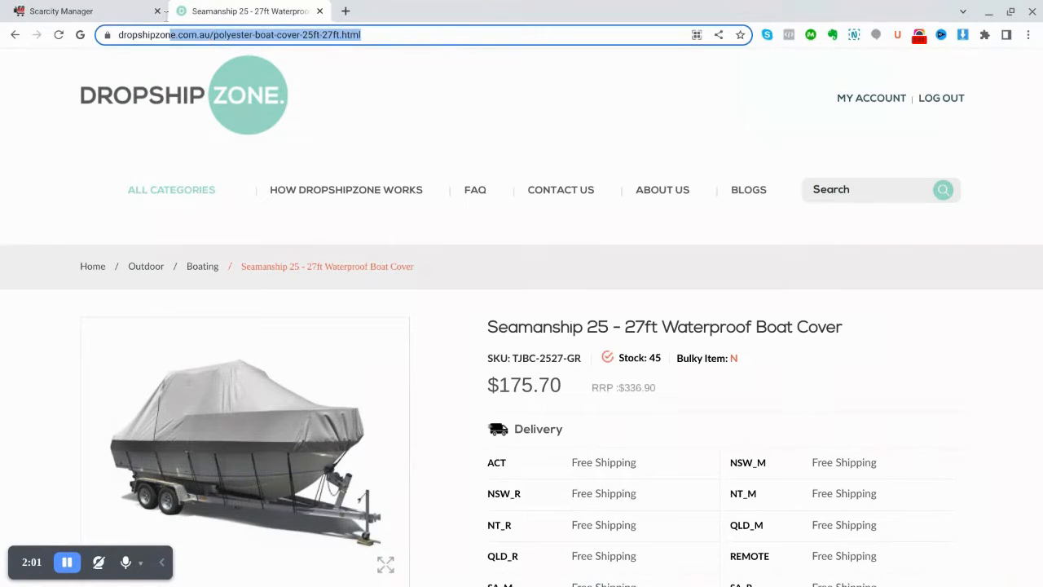
{"action": "right_click", "coordinate": [209, 40]}
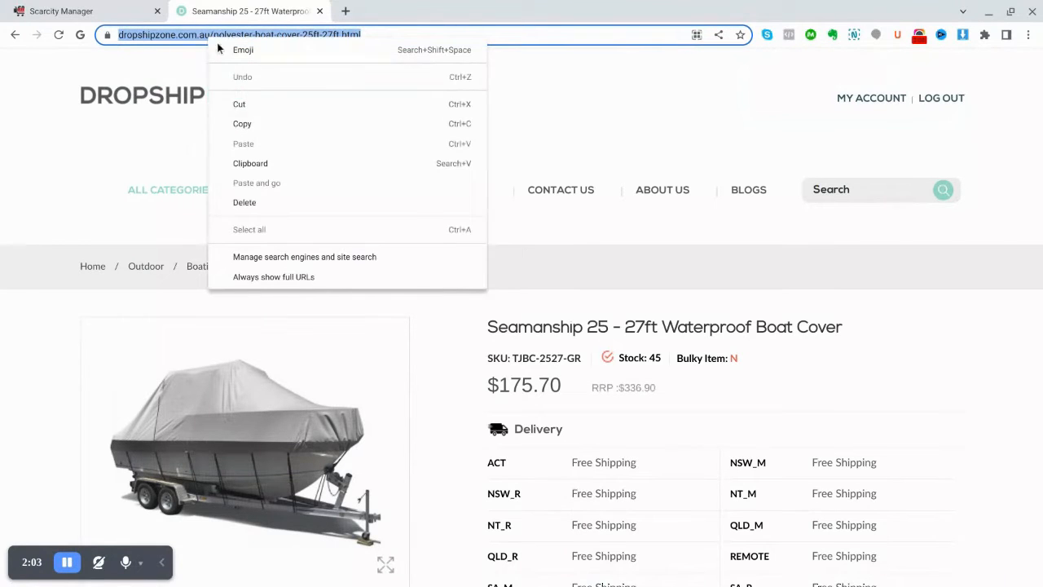
{"action": "left_click", "coordinate": [262, 126]}
{"action": "left_click", "coordinate": [68, 16]}
{"action": "left_click", "coordinate": [571, 272]}
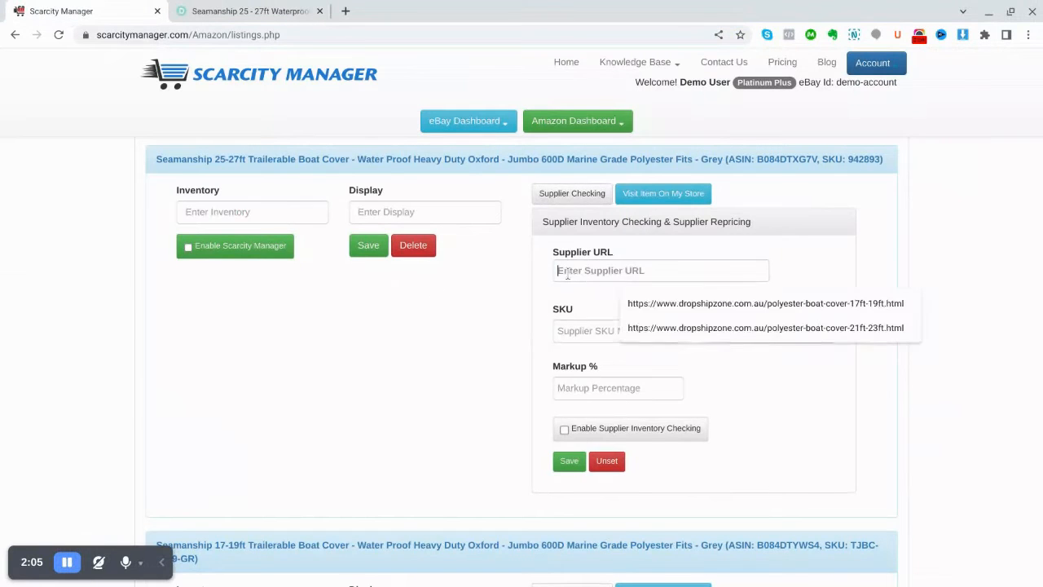
{"action": "right_click", "coordinate": [568, 274]}
{"action": "left_click", "coordinate": [606, 400]}
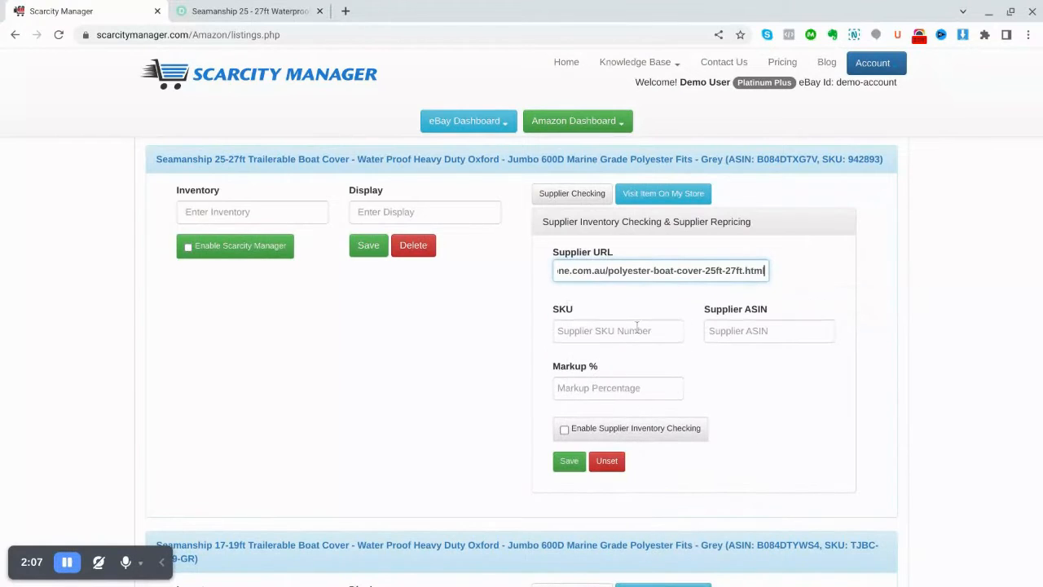
Copy the SKU TJBC-2527-GR from the Dropshipzone product page into the listing's supplier SKU
{"action": "left_click", "coordinate": [266, 16]}
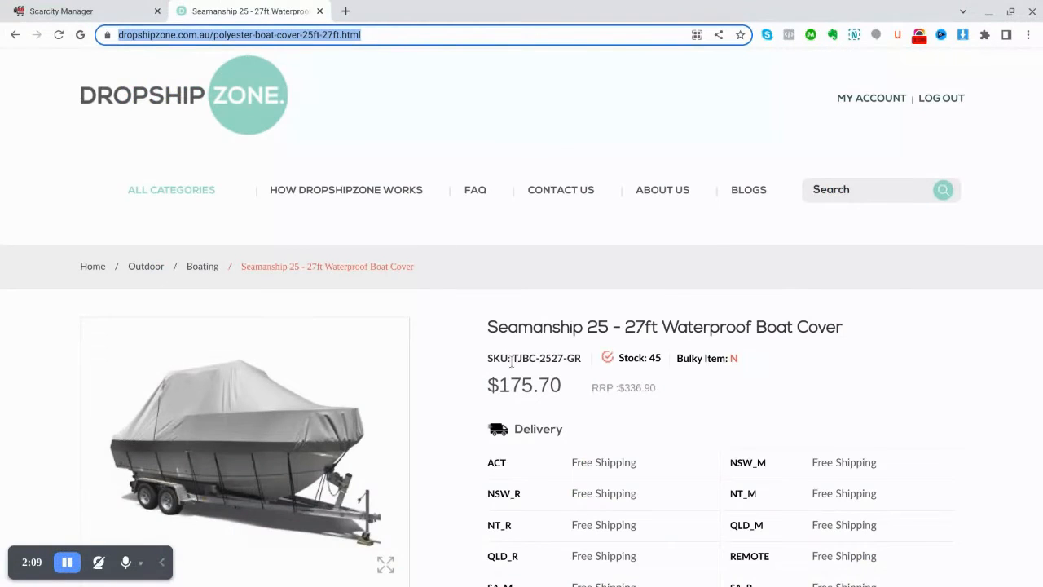
{"action": "left_click_drag", "start_coordinate": [512, 358], "coordinate": [581, 363]}
{"action": "right_click", "coordinate": [547, 357]}
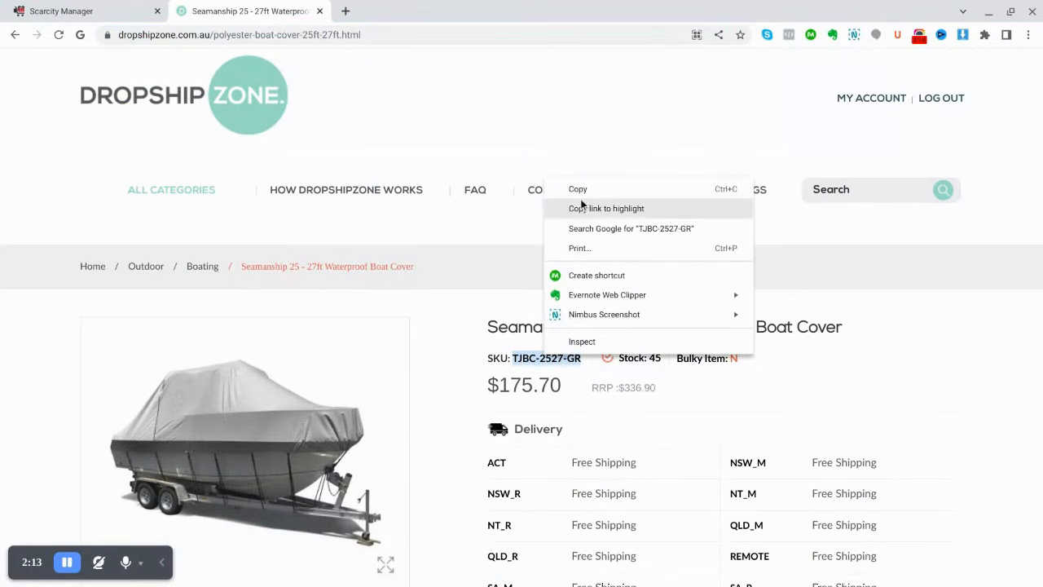
{"action": "left_click", "coordinate": [577, 191]}
{"action": "left_click", "coordinate": [118, 14]}
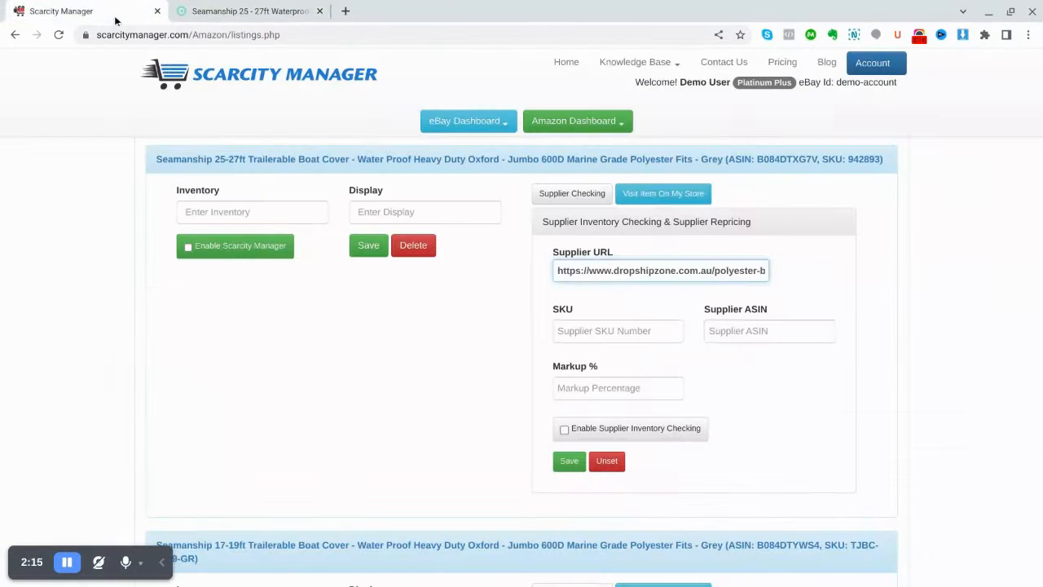
{"action": "left_click", "coordinate": [559, 331]}
{"action": "right_click", "coordinate": [559, 331]}
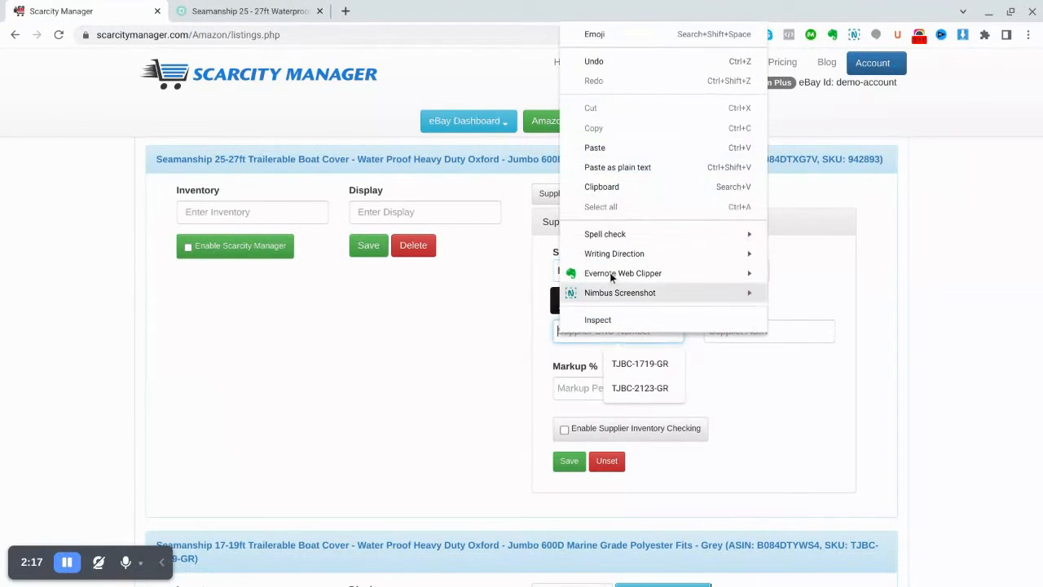
{"action": "left_click", "coordinate": [603, 150]}
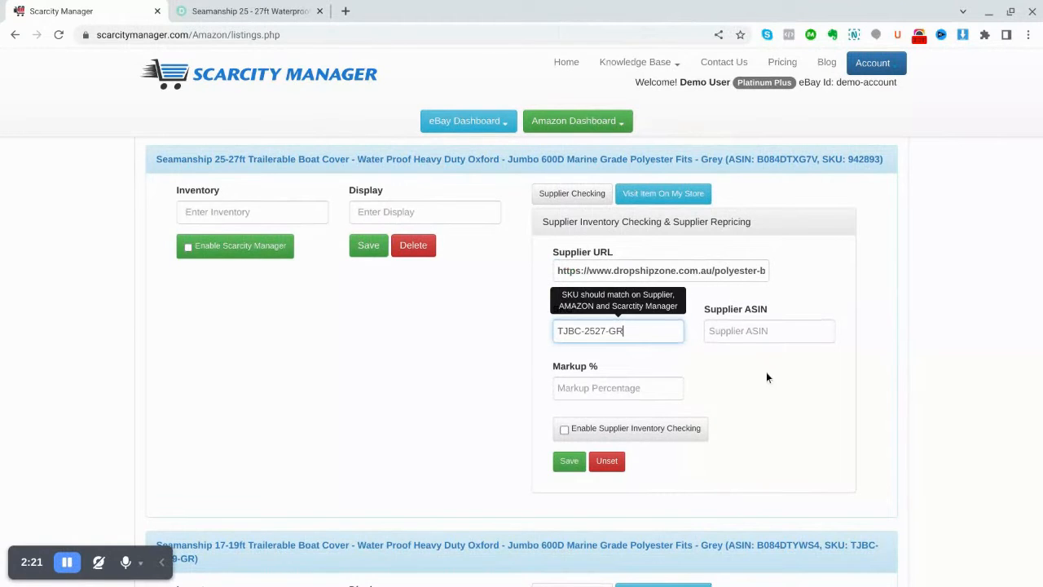
Open the 25-27ft listing on Amazon and copy its ASIN B084DTXG7V into the Supplier ASIN in Scarcity Manager
{"action": "left_click", "coordinate": [519, 162]}
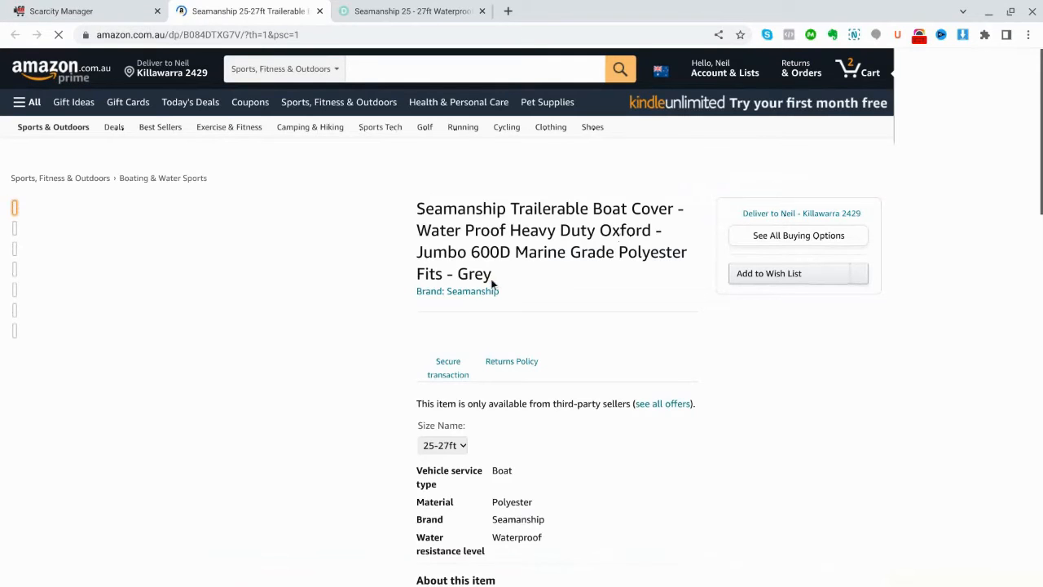
{"action": "scroll", "coordinate": [495, 277], "scroll_direction": "down", "scroll_amount": 2}
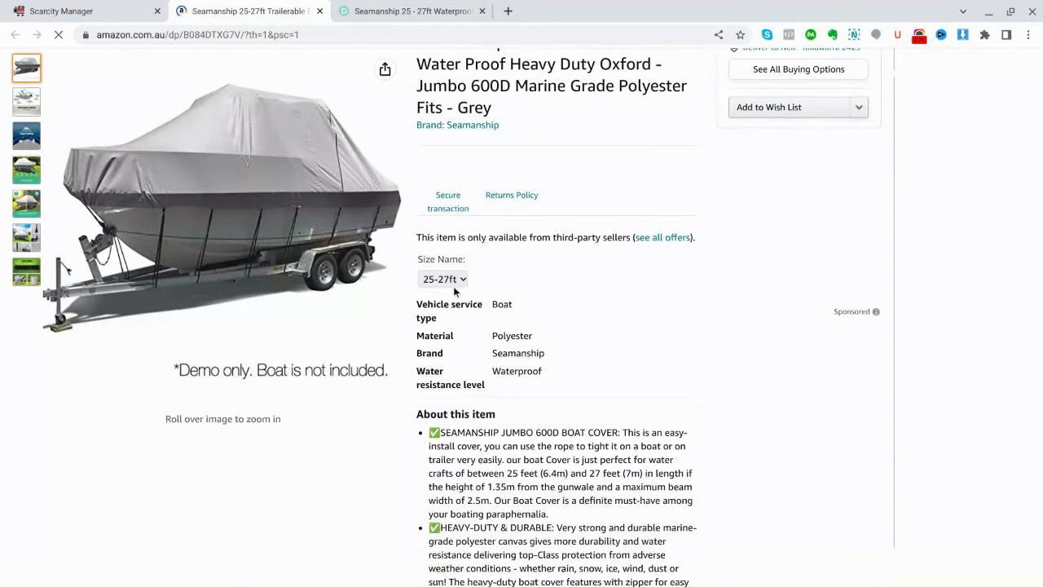
{"action": "scroll", "coordinate": [660, 273], "scroll_direction": "down", "scroll_amount": 4}
{"action": "scroll", "coordinate": [658, 279], "scroll_direction": "down", "scroll_amount": 9}
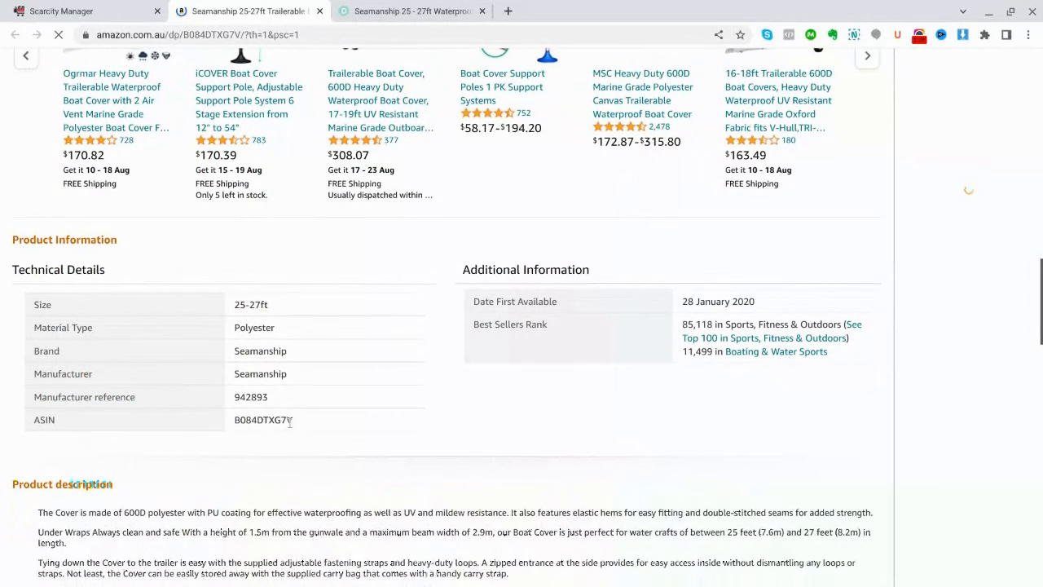
{"action": "left_click_drag", "start_coordinate": [291, 421], "coordinate": [242, 423]}
{"action": "right_click", "coordinate": [242, 423]}
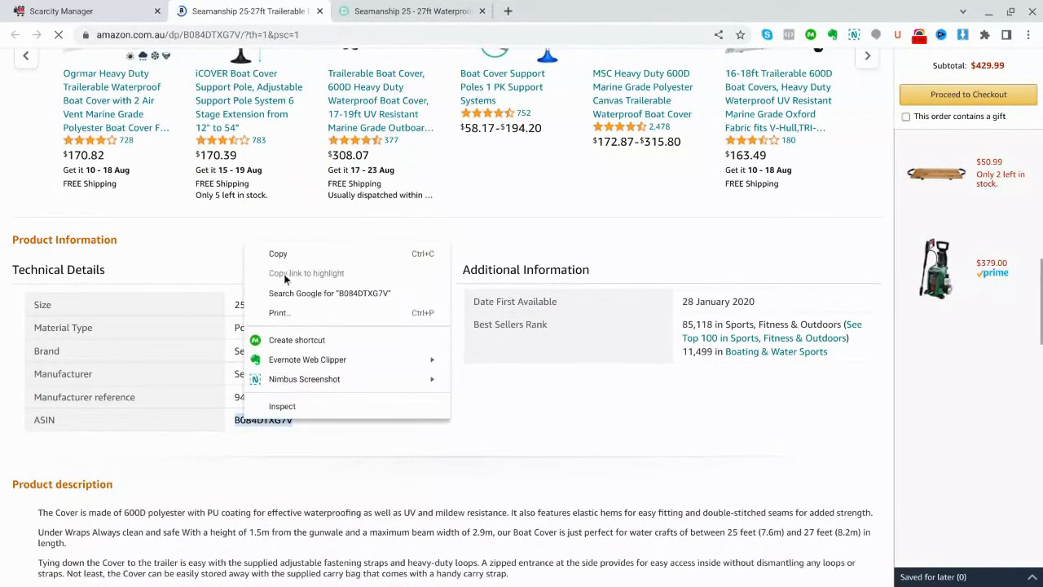
{"action": "left_click", "coordinate": [281, 254]}
{"action": "left_click", "coordinate": [81, 13]}
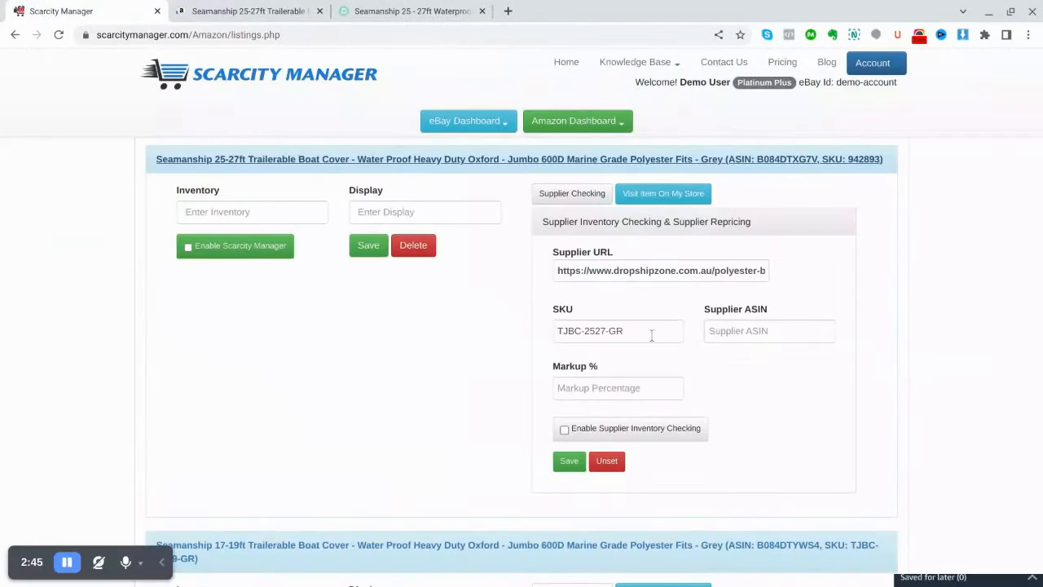
{"action": "left_click", "coordinate": [728, 332]}
{"action": "right_click", "coordinate": [729, 333]}
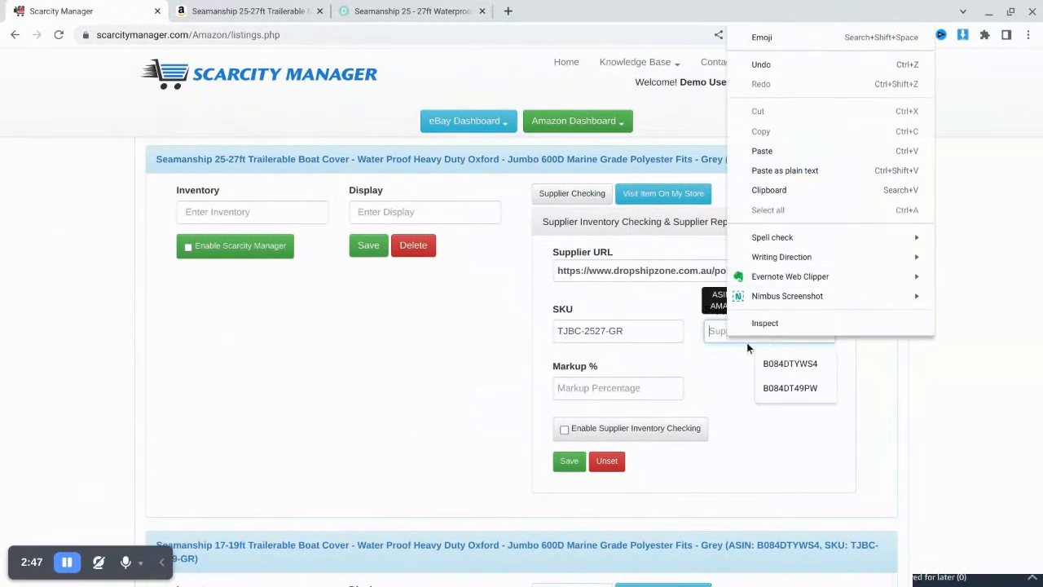
{"action": "left_click", "coordinate": [788, 151]}
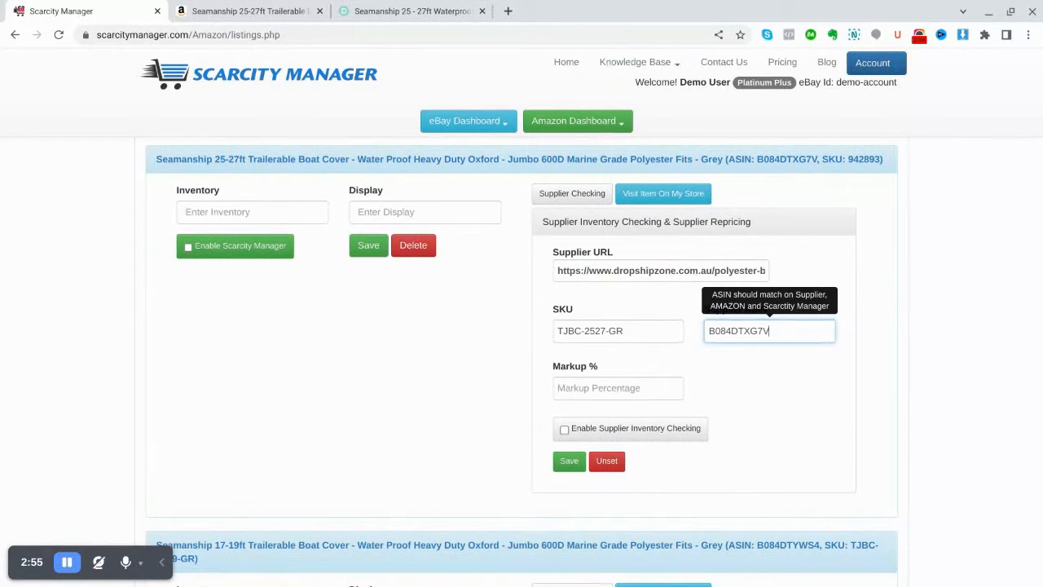
Enable supplier inventory checking for the 25-27ft boat cover and save the supplier settings
{"action": "left_click", "coordinate": [563, 431]}
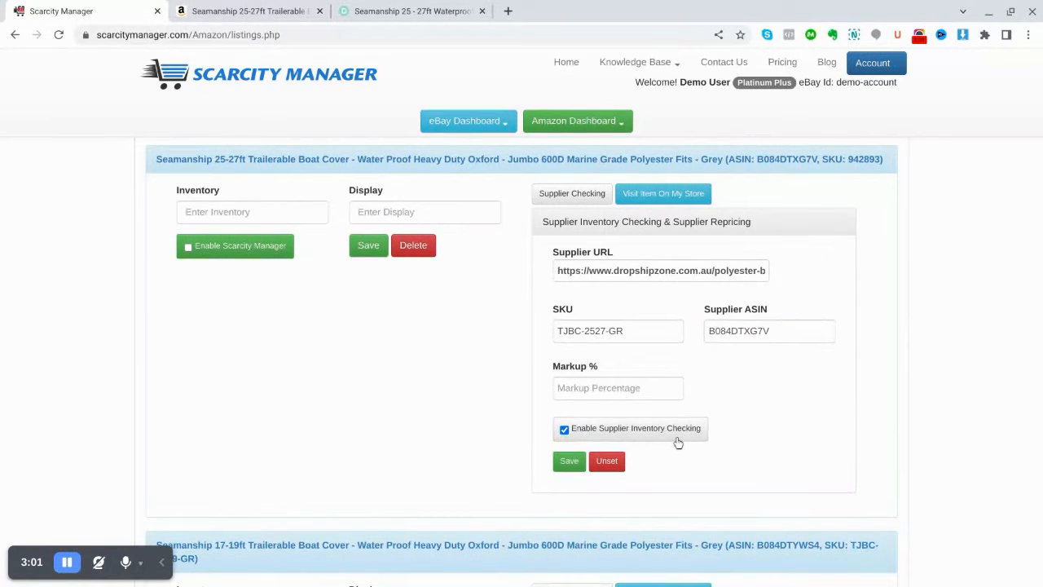
{"action": "left_click", "coordinate": [568, 463]}
Set the 25-27ft listing's inventory and display to 1, and save it with Scarcity Manager enabled
{"action": "left_click", "coordinate": [237, 213]}
{"action": "type", "text": "1"}
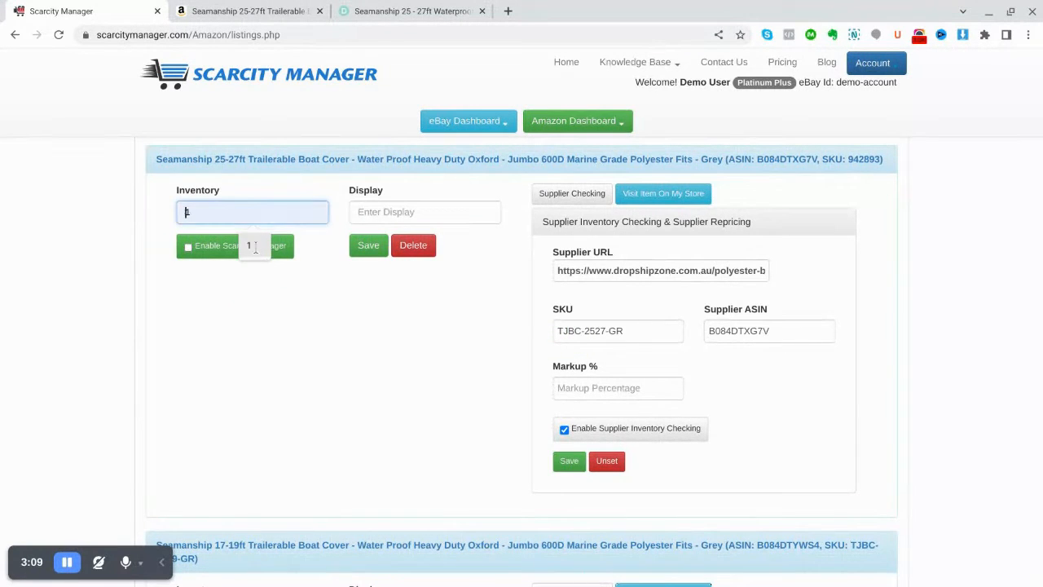
{"action": "left_click", "coordinate": [374, 215]}
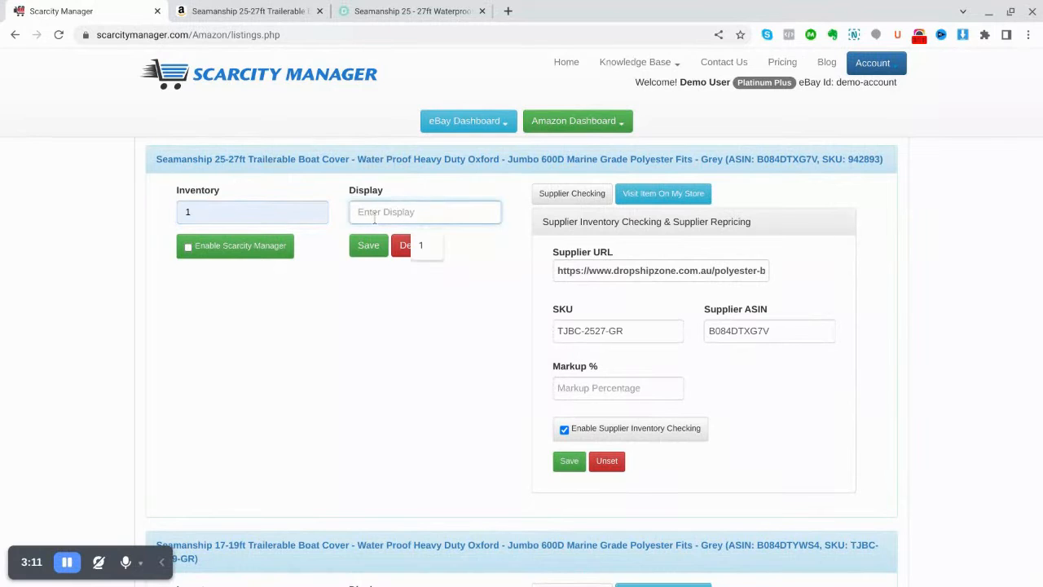
{"action": "type", "text": "1"}
{"action": "left_click", "coordinate": [189, 249]}
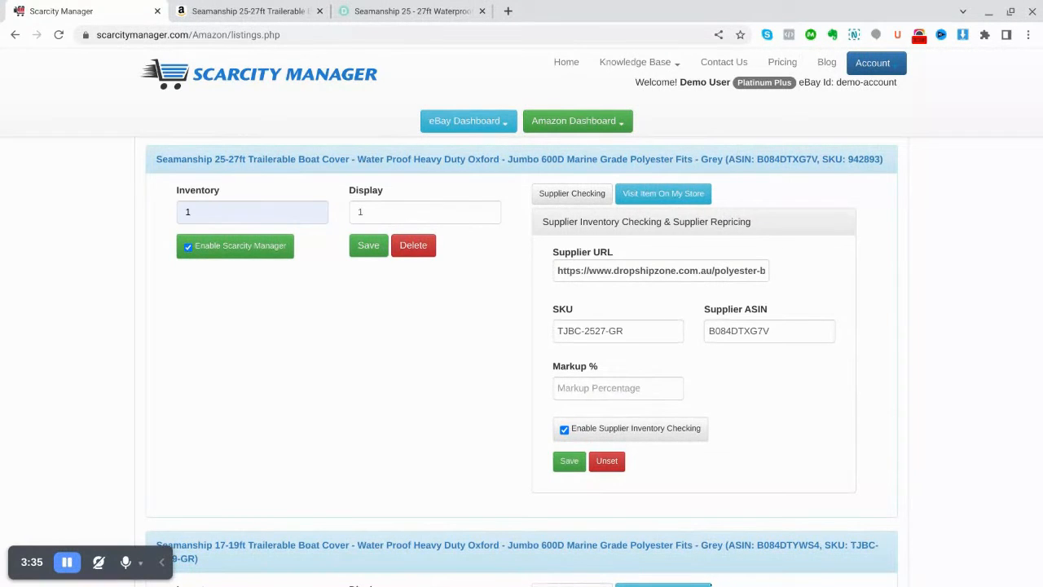
{"action": "left_click", "coordinate": [363, 248]}
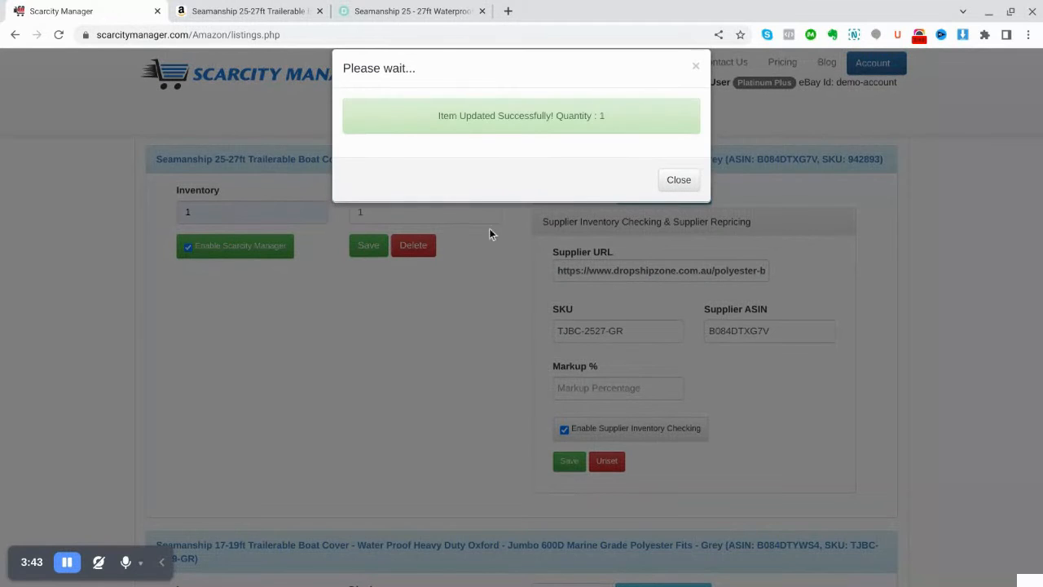
{"action": "left_click", "coordinate": [678, 180]}
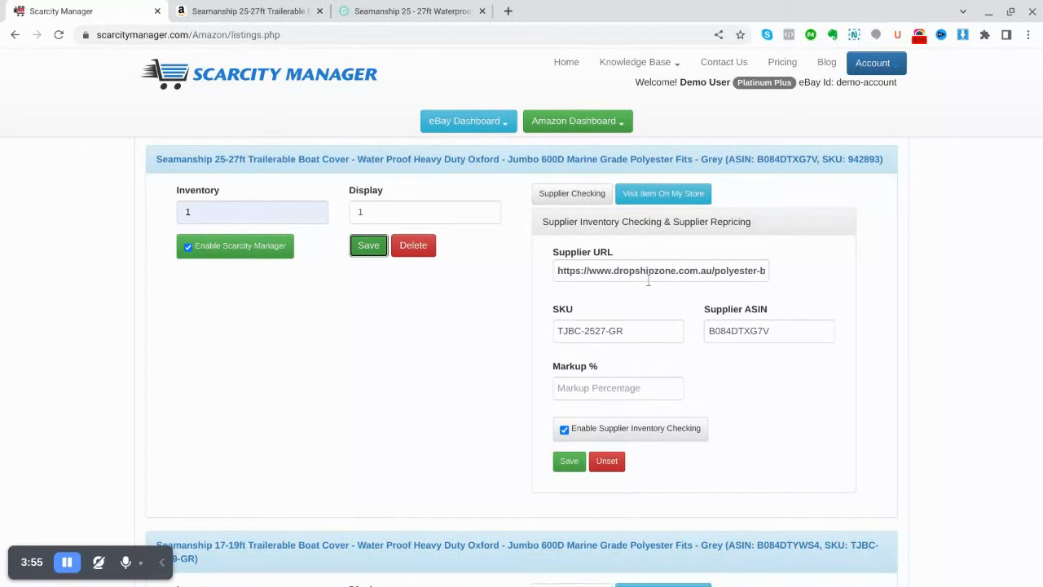
Check the boat cover's stock on the Dropshipzone page and its Amazon page, and return to Scarcity Manager
{"action": "left_click", "coordinate": [407, 10]}
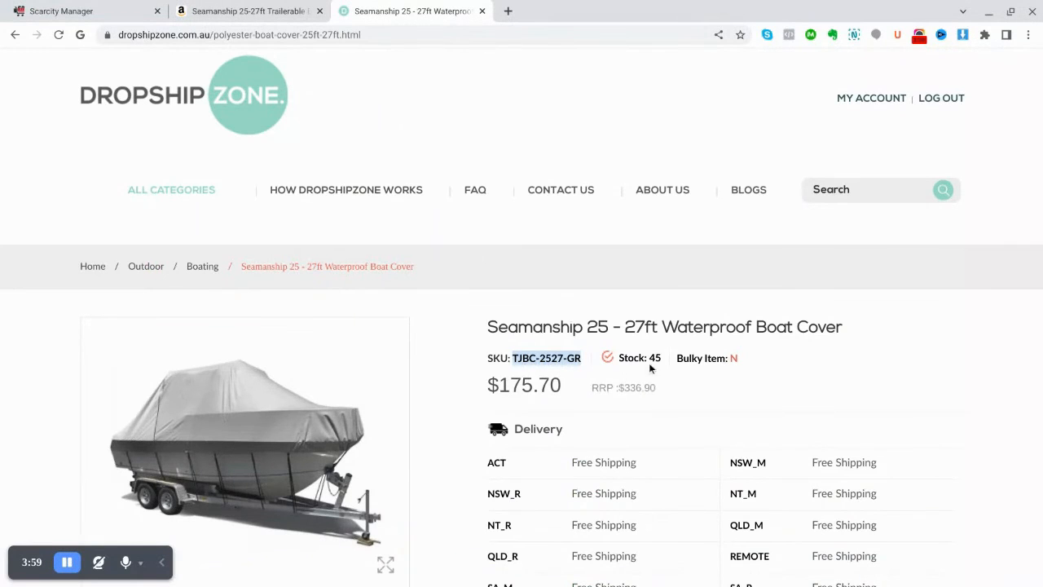
{"action": "left_click", "coordinate": [218, 14]}
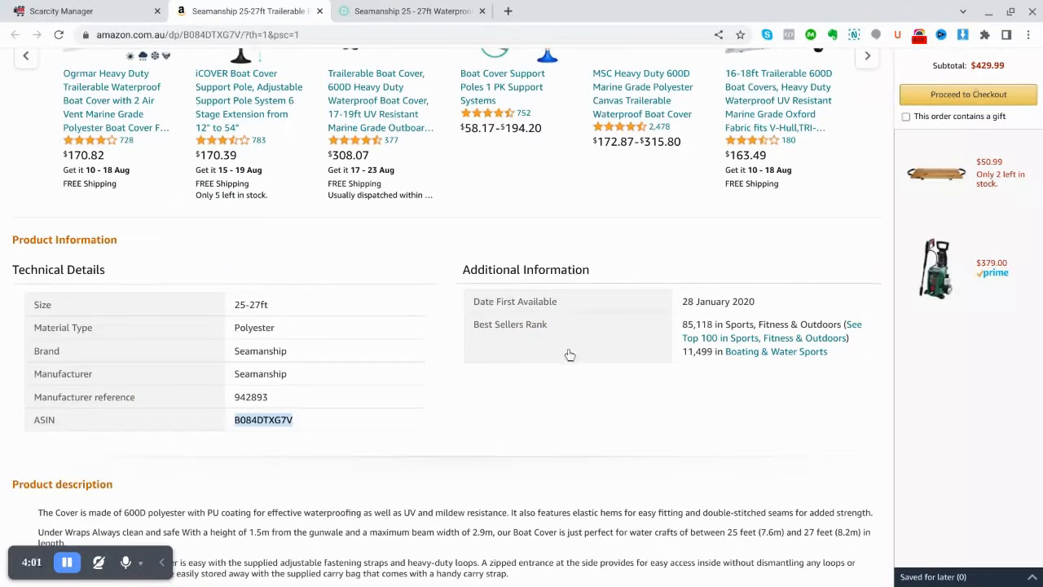
{"action": "scroll", "coordinate": [585, 382], "scroll_direction": "up", "scroll_amount": 4}
{"action": "left_click", "coordinate": [79, 13]}
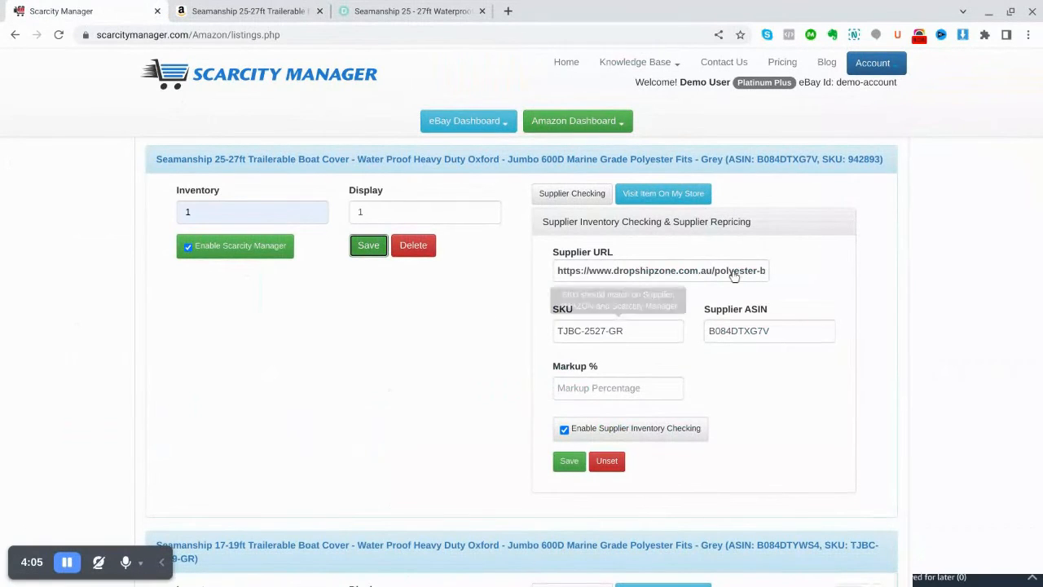
Open the 25-27ft boat cover in the Amazon store, return to Scarcity Manager, and collapse the listing's supplier settings
{"action": "left_click", "coordinate": [655, 199]}
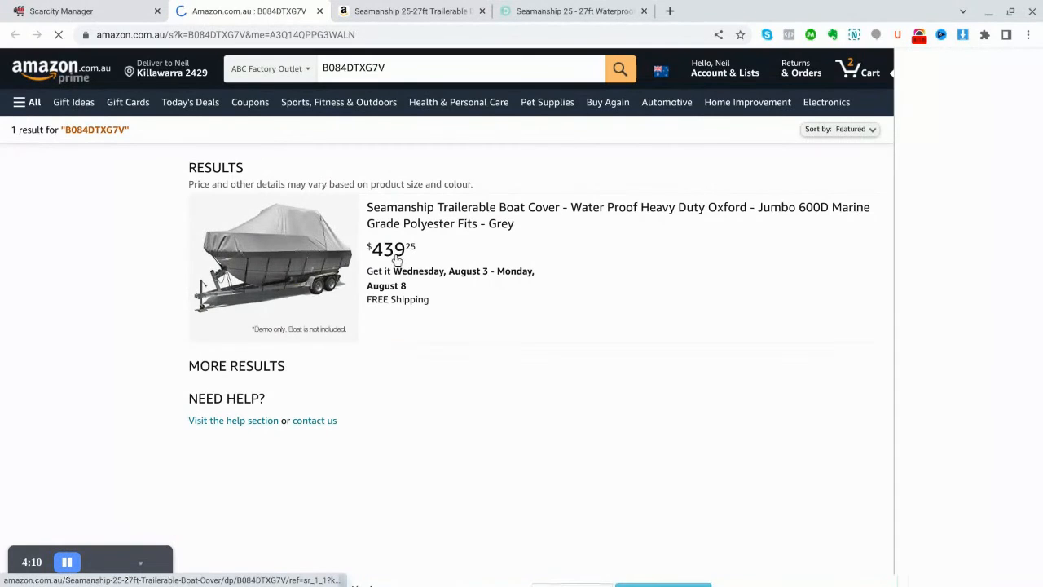
{"action": "key", "text": "ctrl+shift+Tab"}
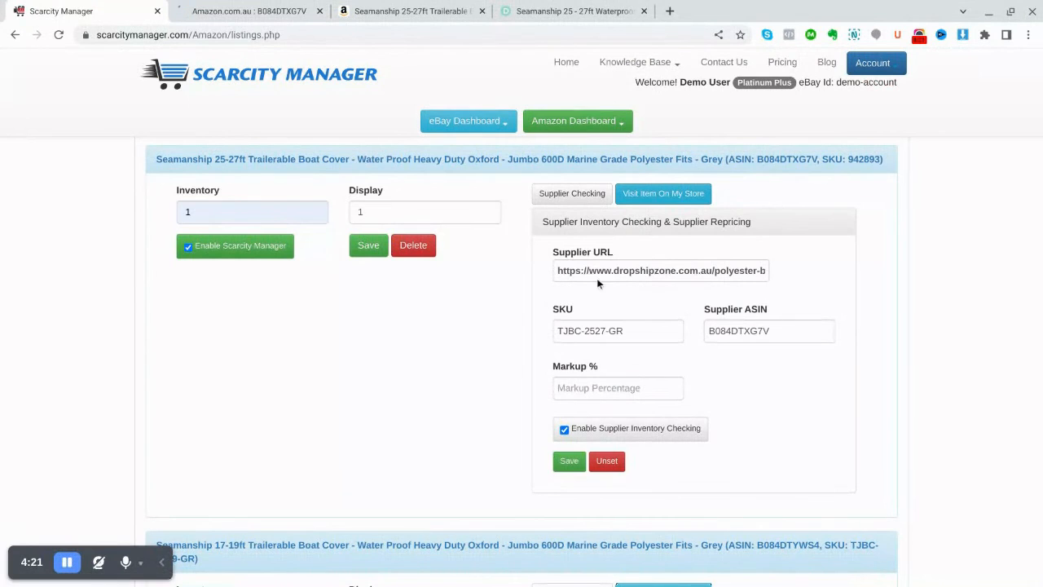
{"action": "left_click", "coordinate": [559, 195]}
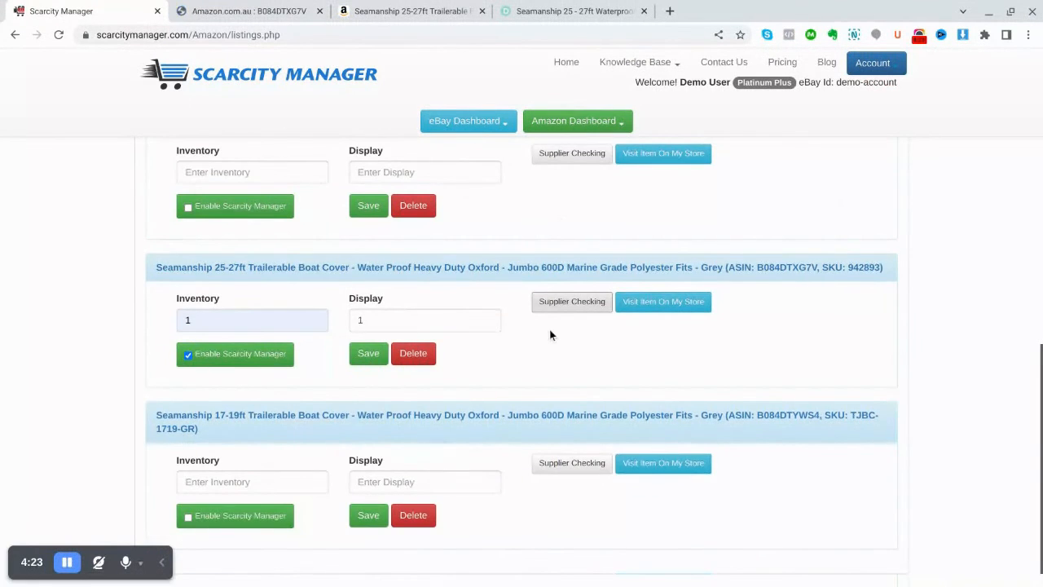
Expand the 21-23ft boat cover's supplier settings and review its supplier price, markup, SKU and supplier ASIN
{"action": "scroll", "coordinate": [550, 333], "scroll_direction": "up", "scroll_amount": 5}
{"action": "scroll", "coordinate": [549, 329], "scroll_direction": "up", "scroll_amount": 4}
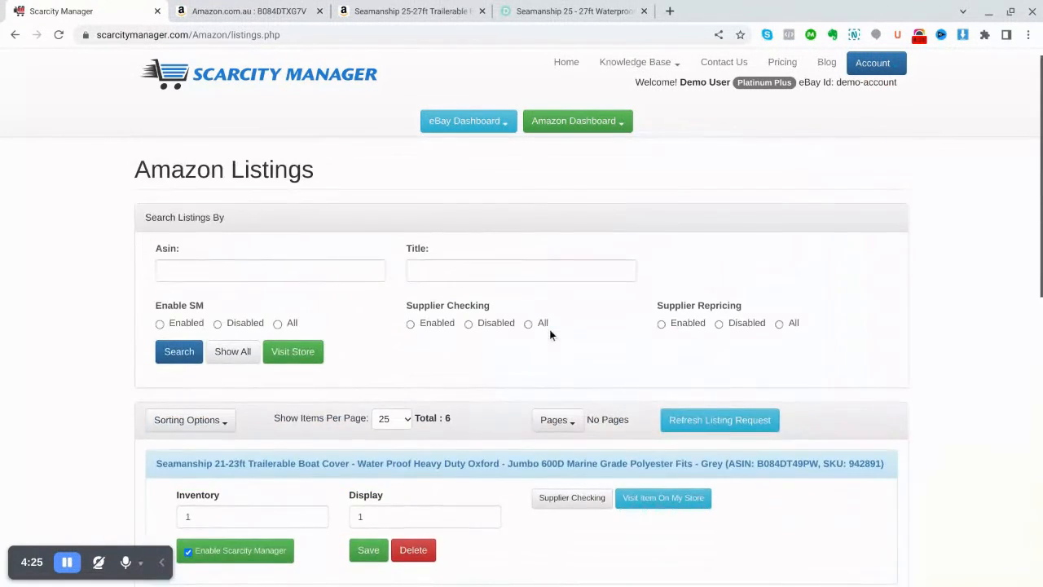
{"action": "scroll", "coordinate": [549, 331], "scroll_direction": "down", "scroll_amount": 2}
{"action": "left_click", "coordinate": [567, 334]}
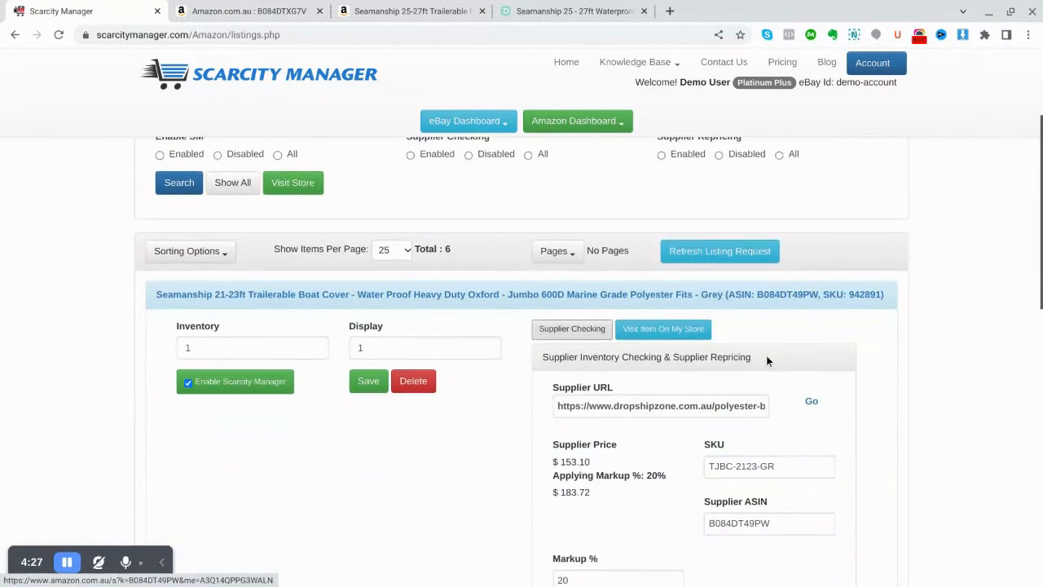
{"action": "scroll", "coordinate": [765, 355], "scroll_direction": "down", "scroll_amount": 2}
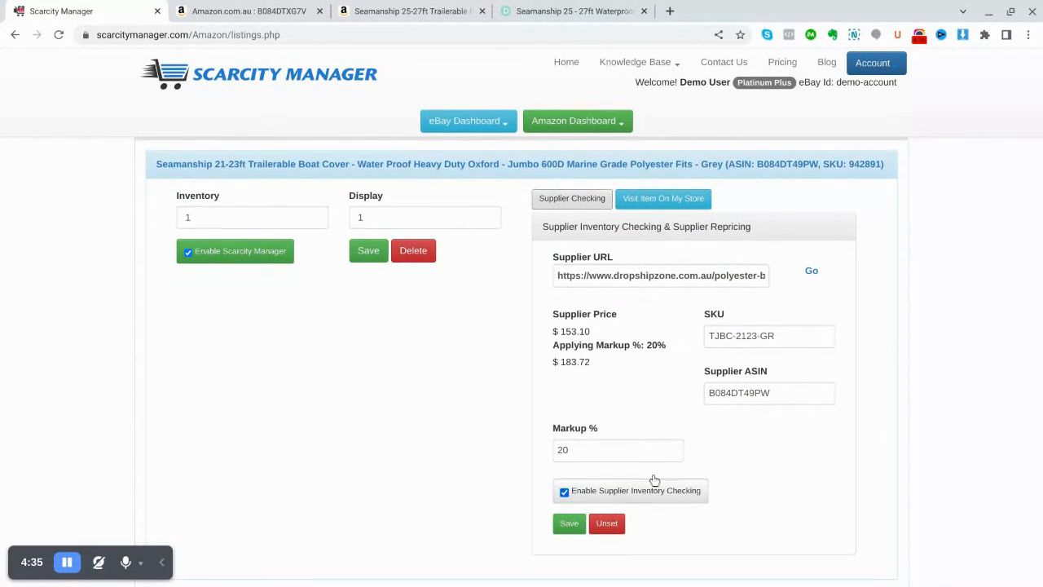
{"action": "scroll", "coordinate": [709, 434], "scroll_direction": "up", "scroll_amount": 1}
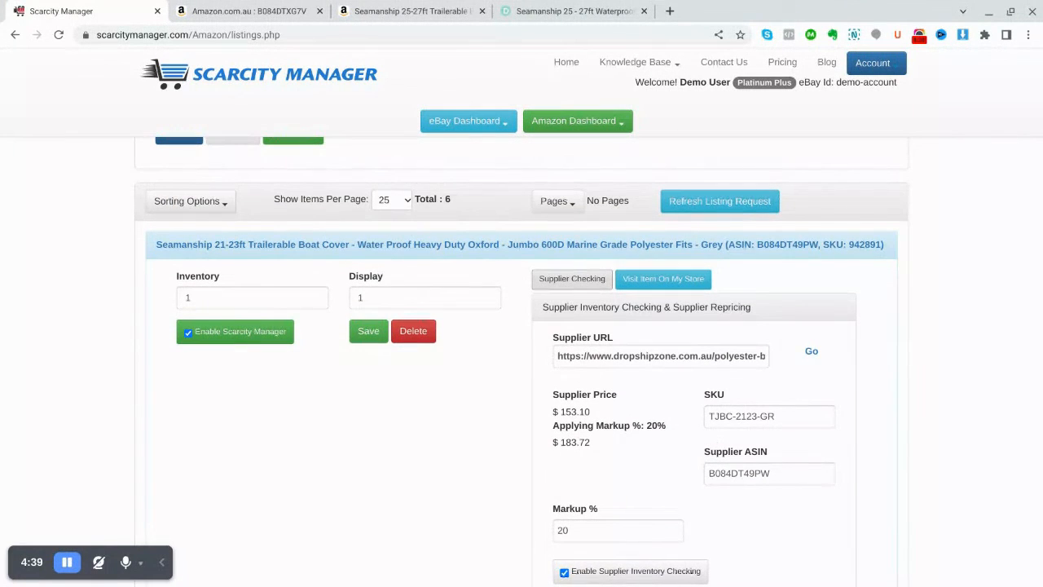
Expand the 25-27ft boat cover's supplier settings again and review its supplier details and inventory checking option
{"action": "scroll", "coordinate": [705, 443], "scroll_direction": "down", "scroll_amount": 5}
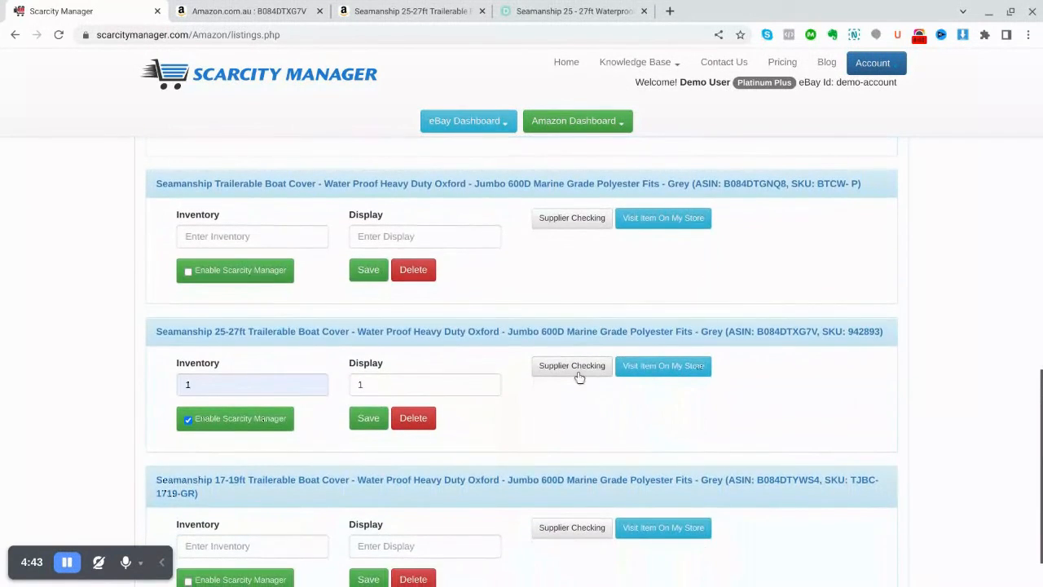
{"action": "left_click", "coordinate": [577, 373]}
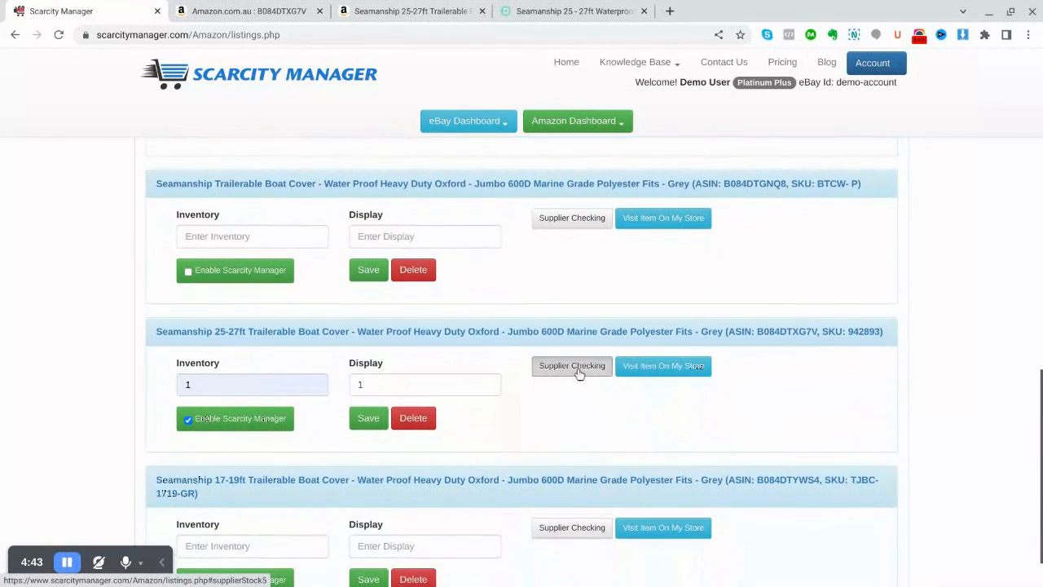
{"action": "scroll", "coordinate": [836, 411], "scroll_direction": "down", "scroll_amount": 1}
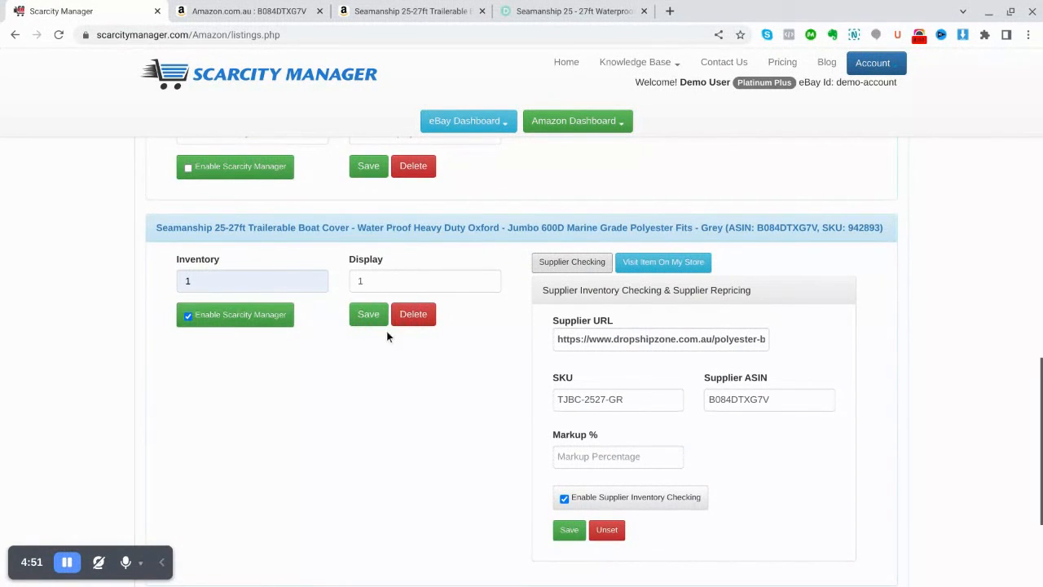
{"action": "scroll", "coordinate": [765, 391], "scroll_direction": "down", "scroll_amount": 1}
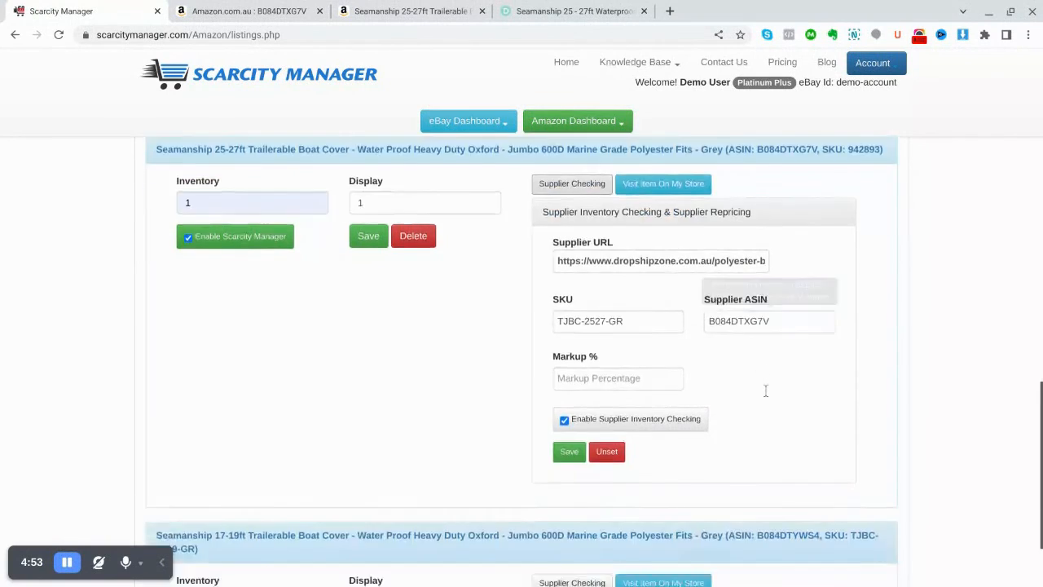